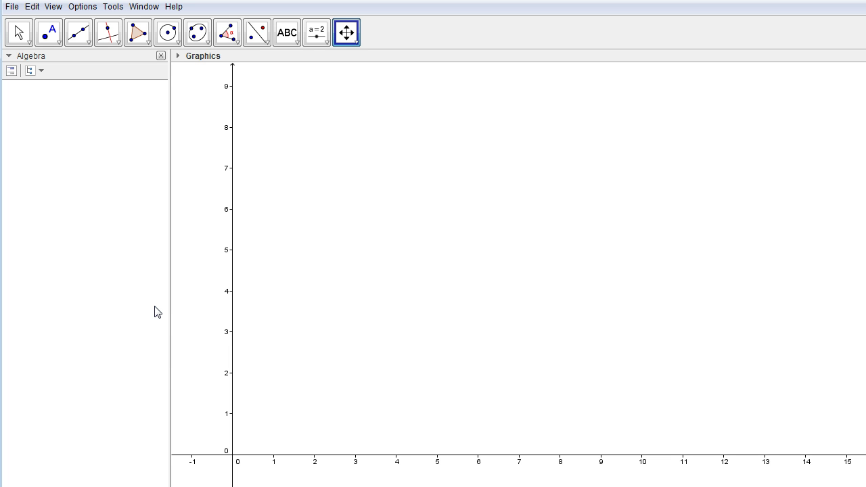
Plot f(x) = x² for x ≥ 0 and place a point on the curve at about (1.72, 2.97).
click(161, 359)
key(Return)
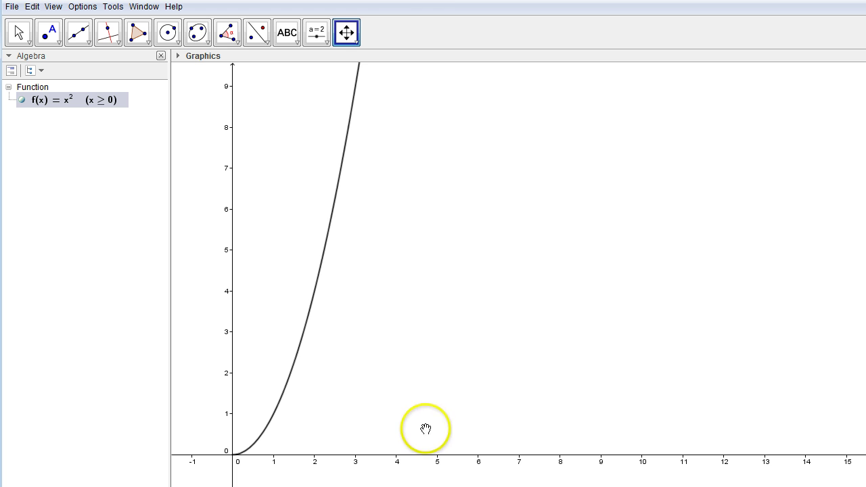
click(48, 33)
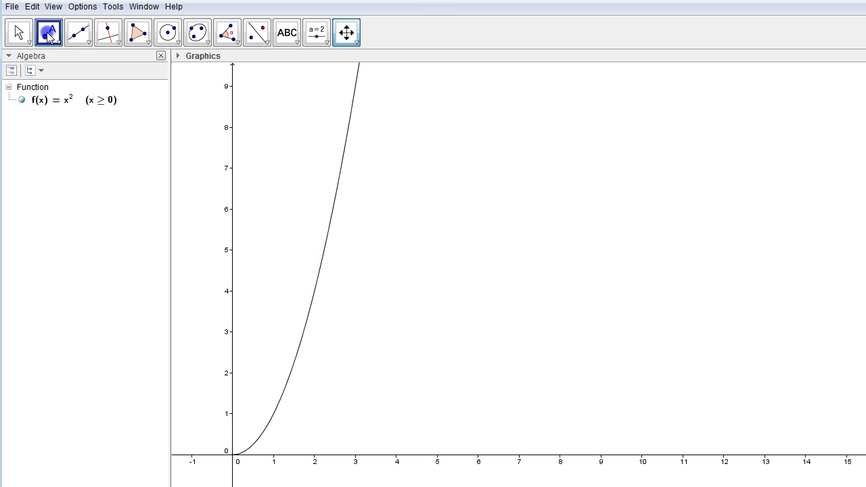
click(303, 333)
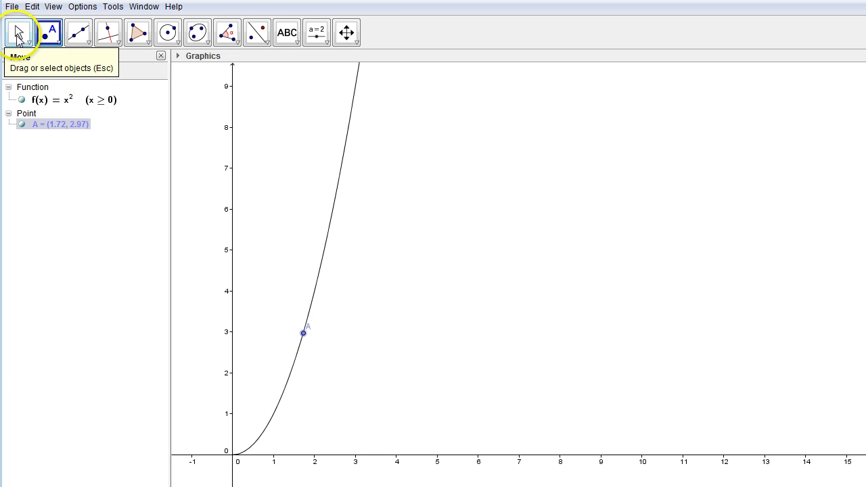
Move point A along the curve to (3, 9).
click(19, 34)
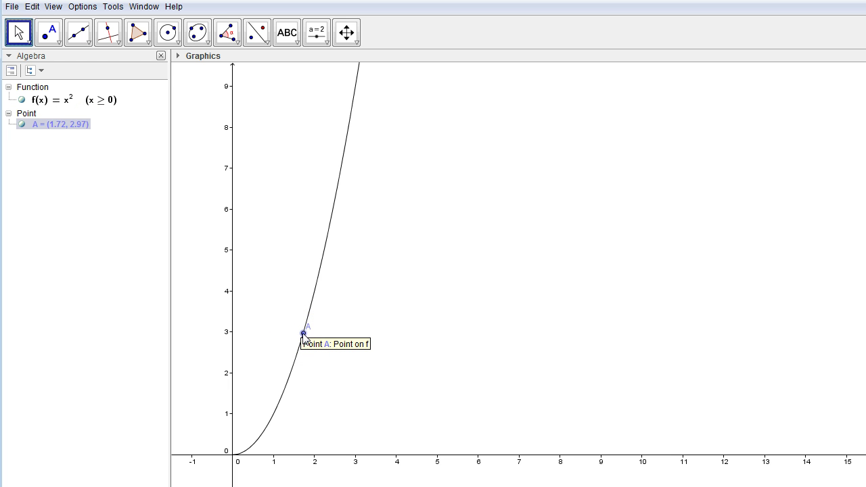
drag(304, 337, 315, 326)
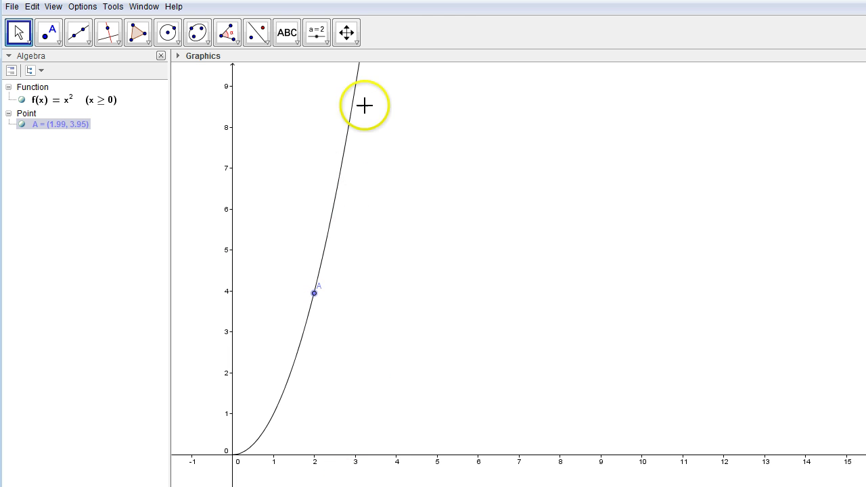
drag(314, 293, 356, 178)
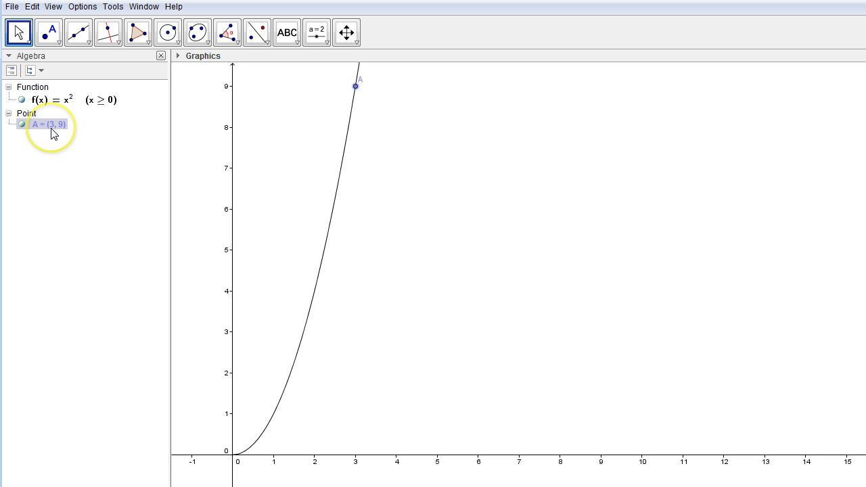
drag(53, 134, 54, 173)
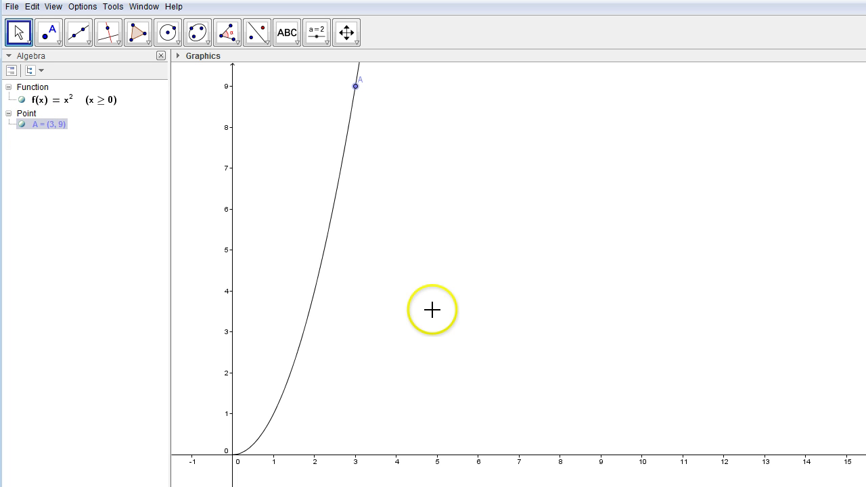
drag(66, 126, 104, 140)
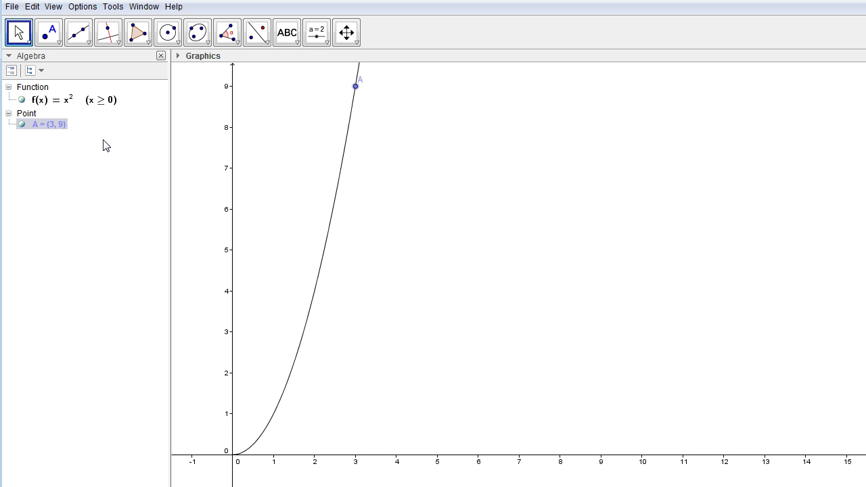
drag(314, 186, 466, 174)
click(568, 434)
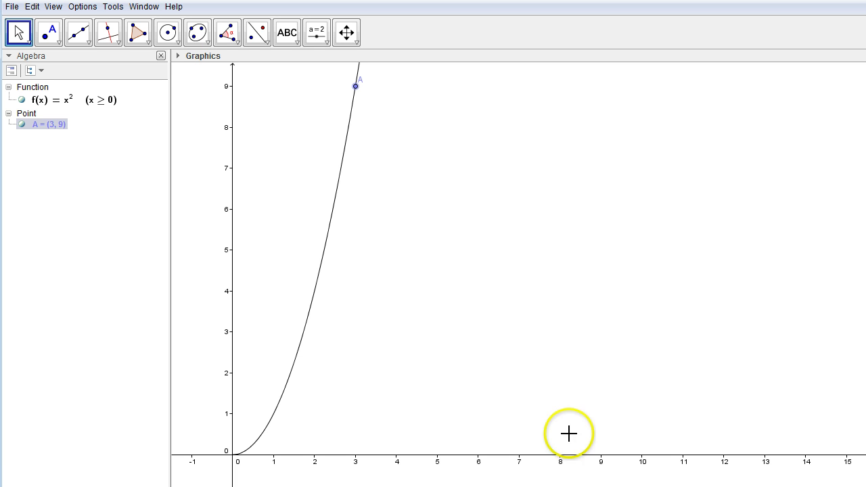
click(572, 475)
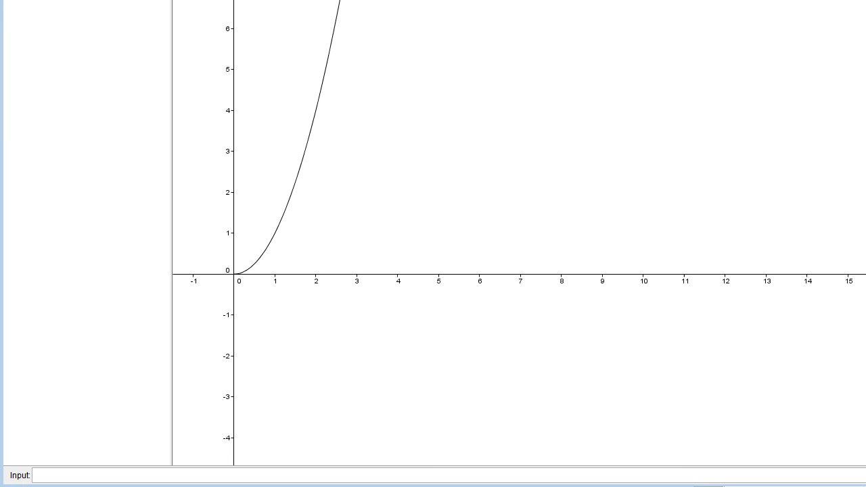
Create a dependent point with swapped coordinates of point A by entering (y(A),x(A)).
click(90, 476)
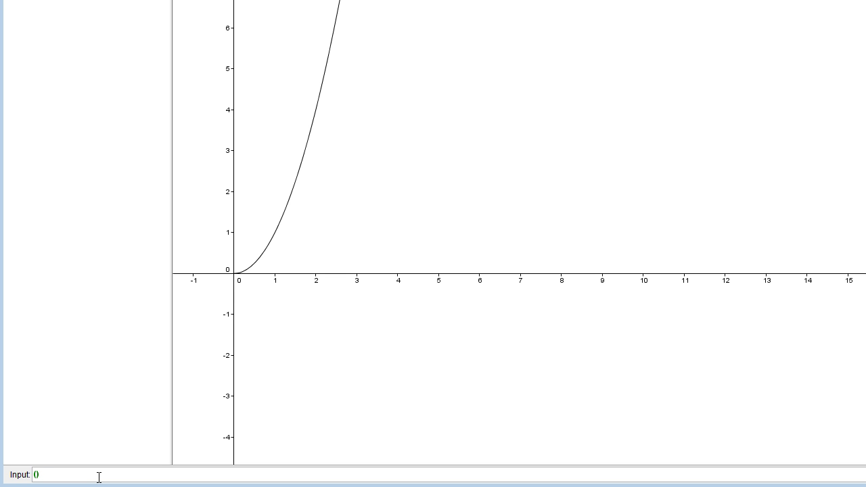
text(v)
text(()
text(A)
text(A)
click(42, 473)
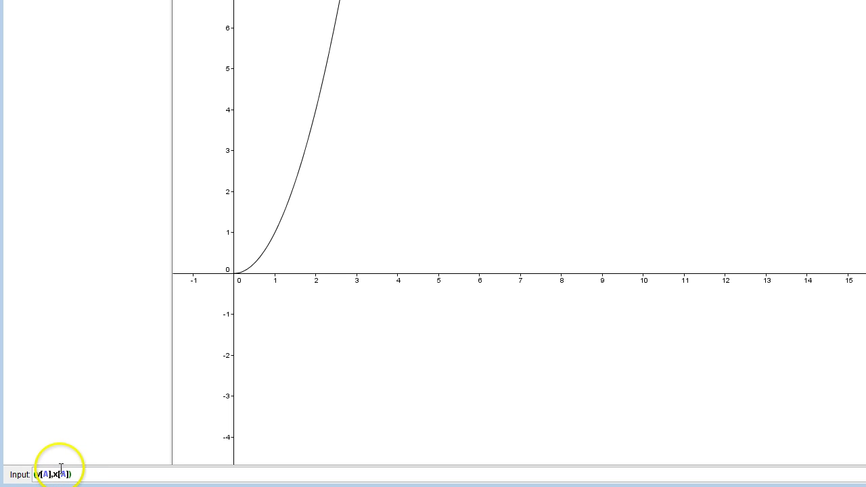
double_click(43, 474)
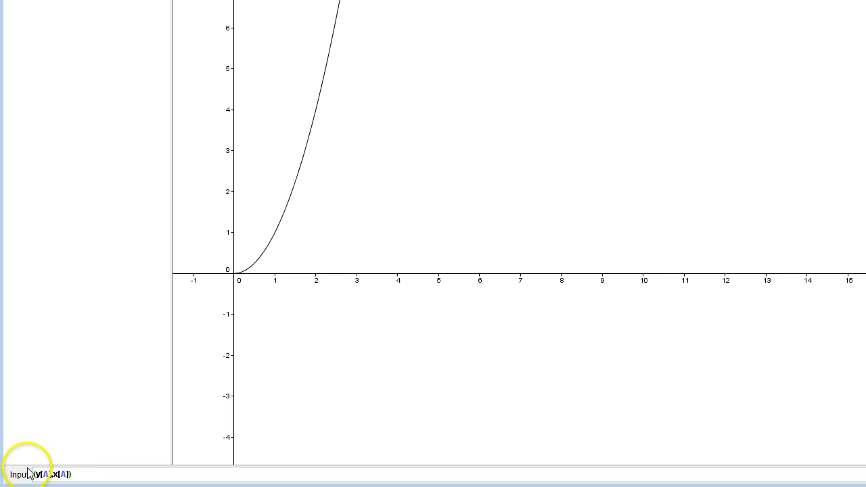
click(96, 475)
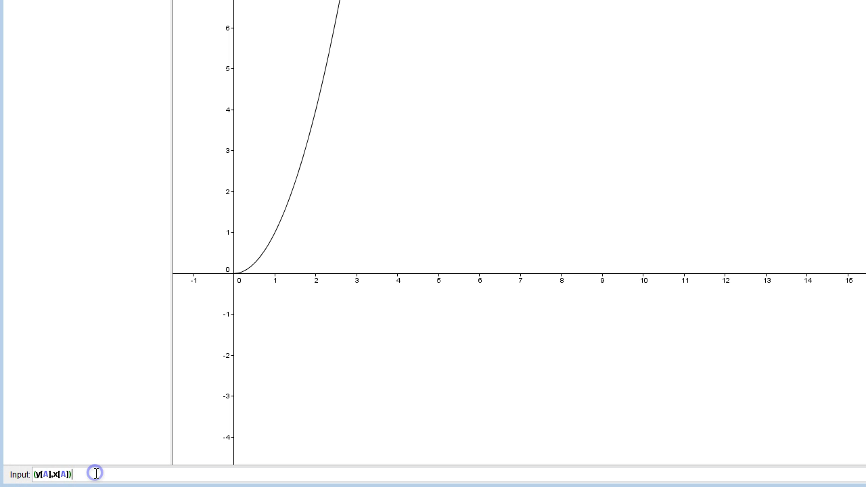
key(Return)
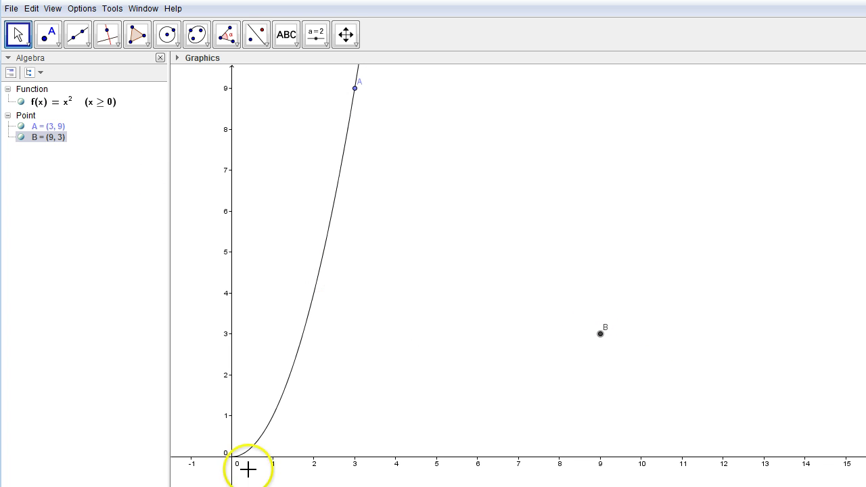
Move point A back and forth along the parabola, including to (2, 4), to examine how point B responds.
mouse_move(606, 334)
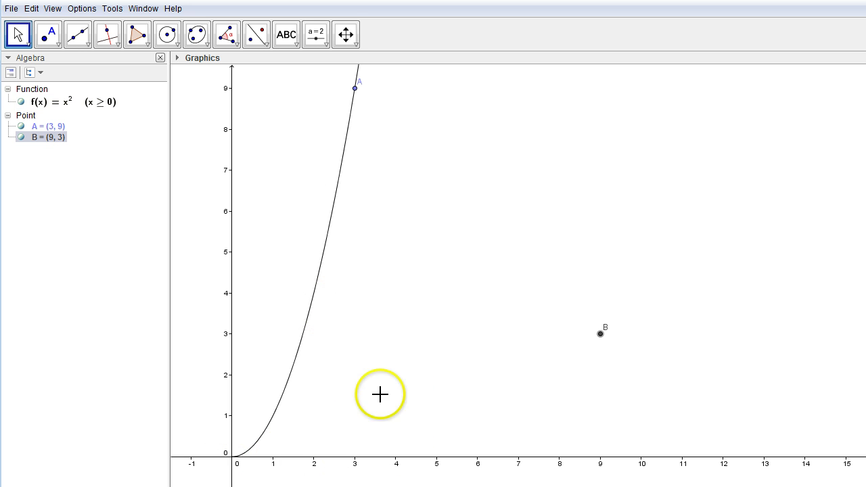
click(403, 386)
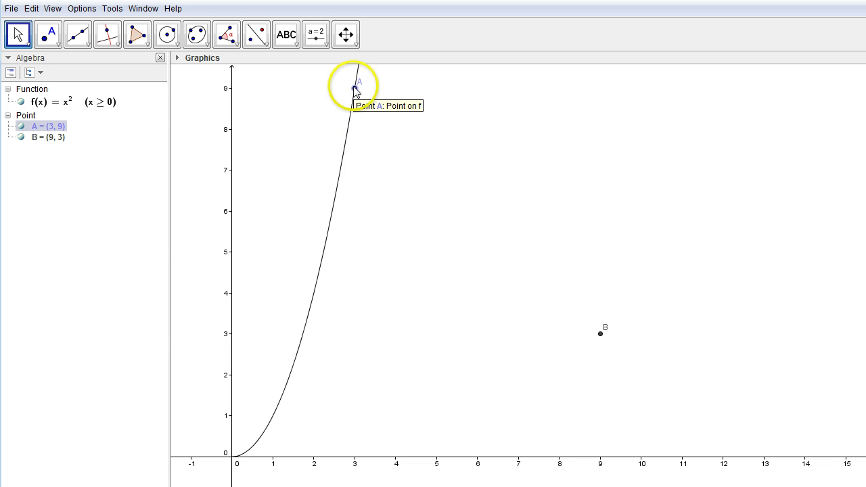
drag(355, 89, 351, 139)
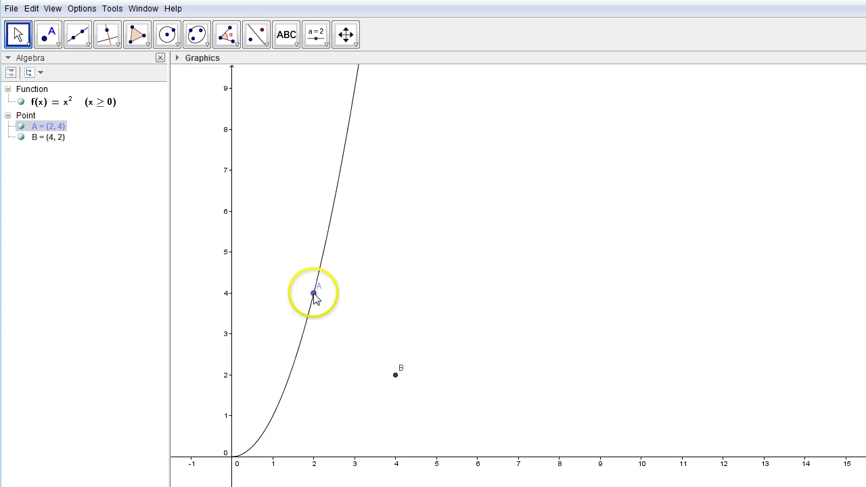
drag(314, 293, 281, 396)
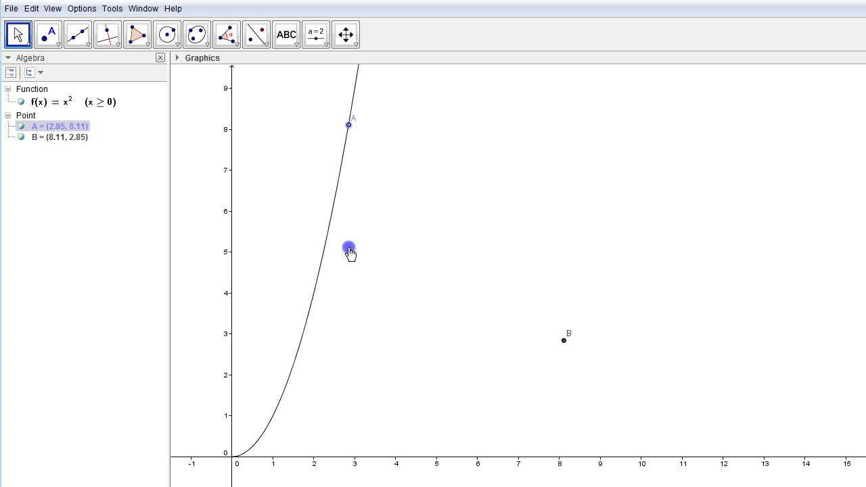
drag(352, 203, 277, 318)
drag(234, 387, 376, 95)
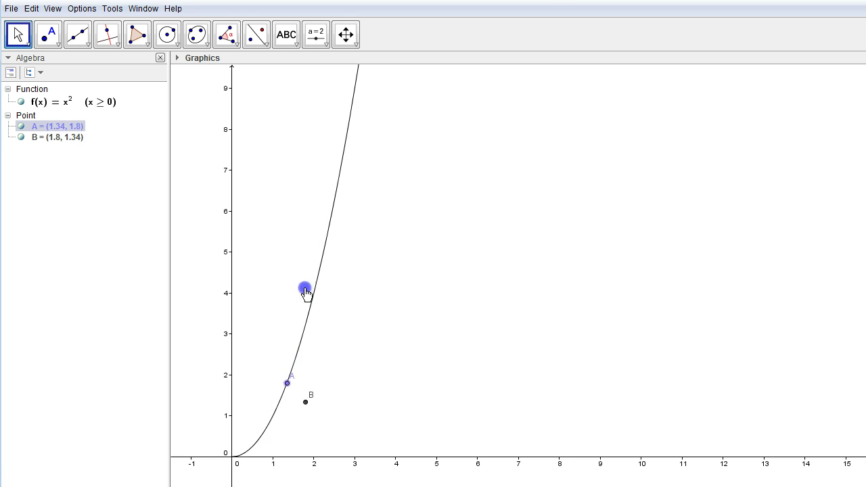
drag(305, 290, 311, 300)
drag(274, 406, 318, 287)
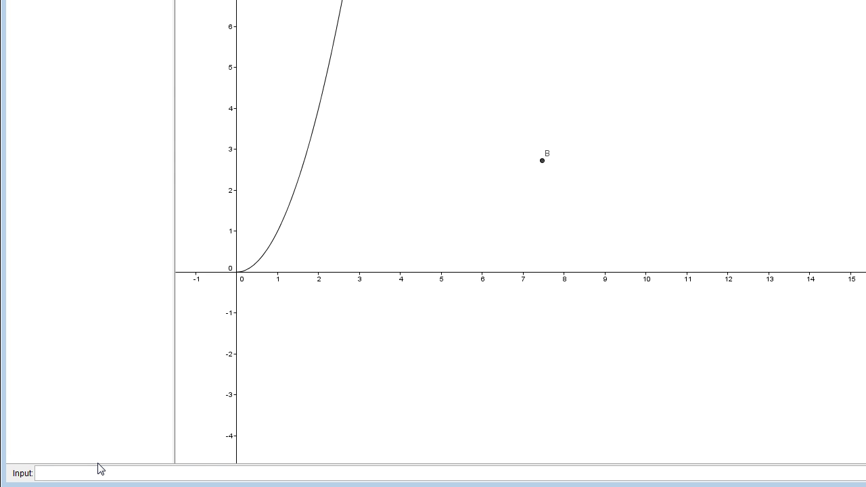
Create the locus of point B driven by point A with Locus[B, A].
text(us)
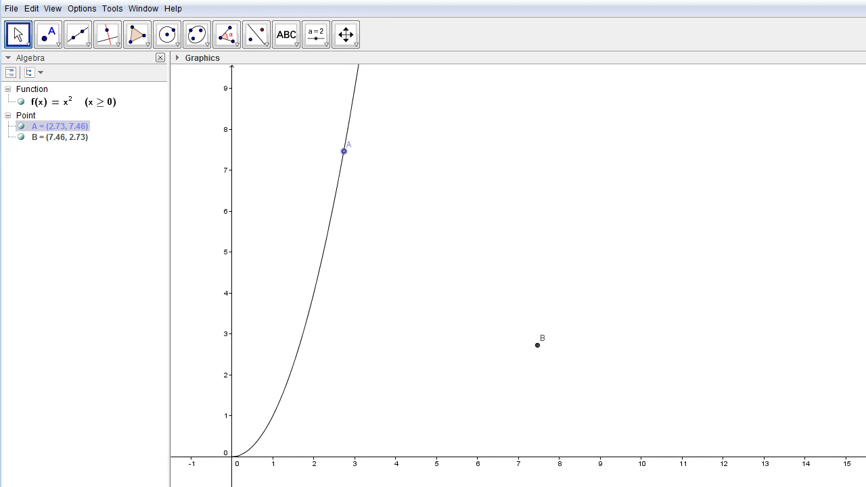
key(Return)
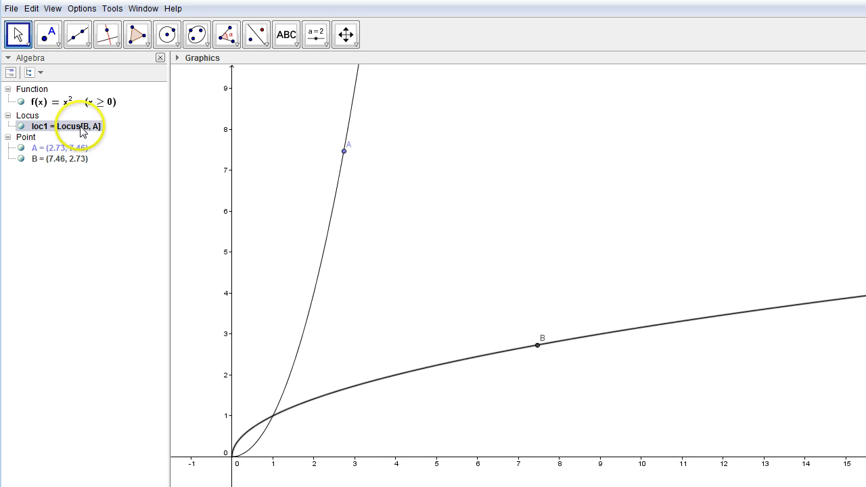
Move point A repeatedly along the parabola to compare point B's path with the locus, and dismiss the print preview.
drag(345, 150, 337, 182)
drag(281, 294, 353, 91)
drag(341, 226, 245, 417)
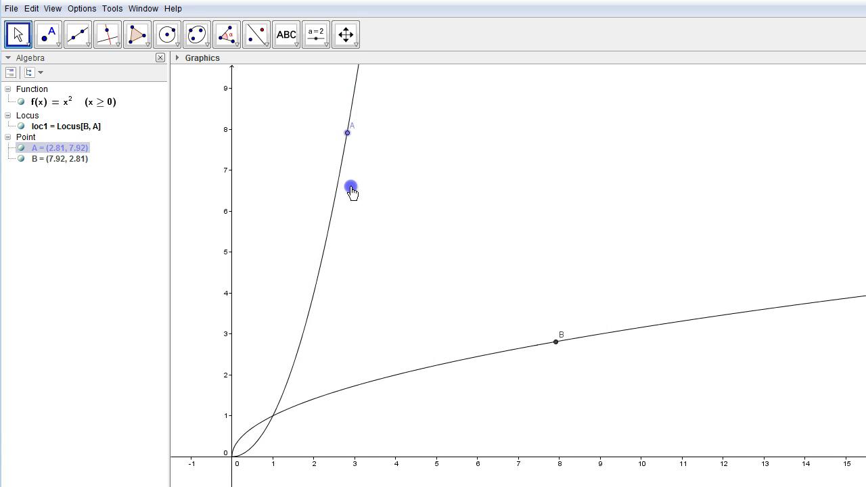
drag(351, 190, 290, 366)
drag(352, 192, 334, 280)
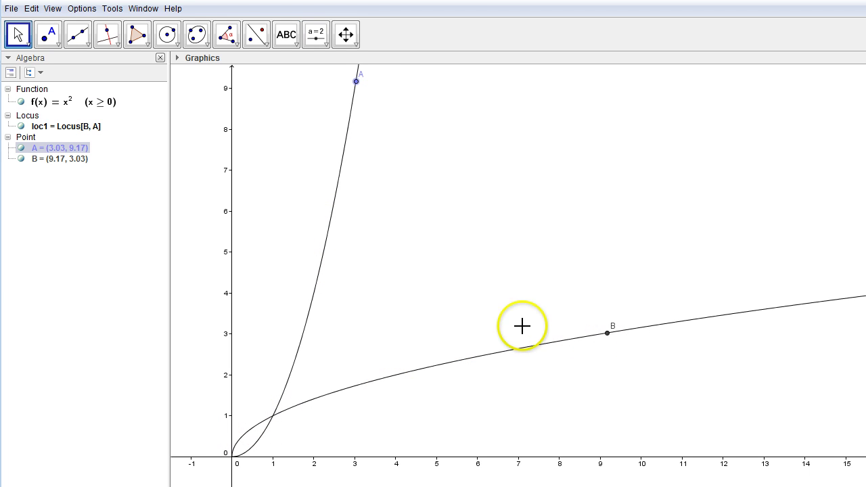
drag(356, 82, 331, 263)
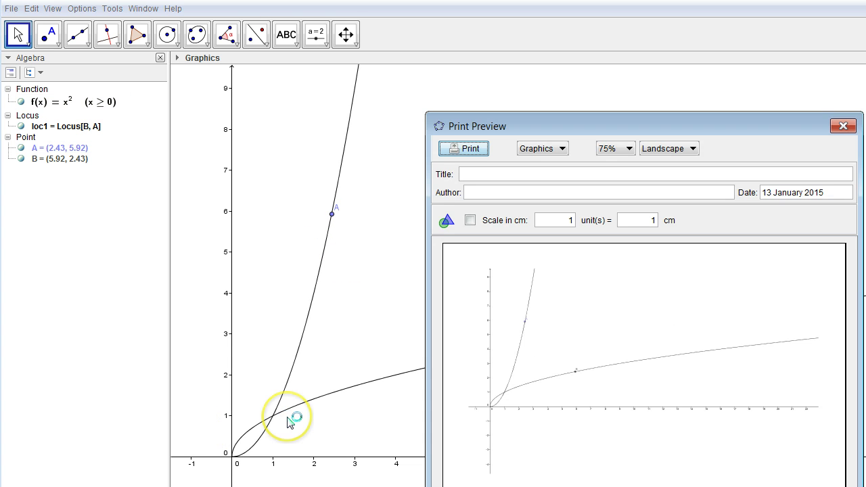
click(842, 126)
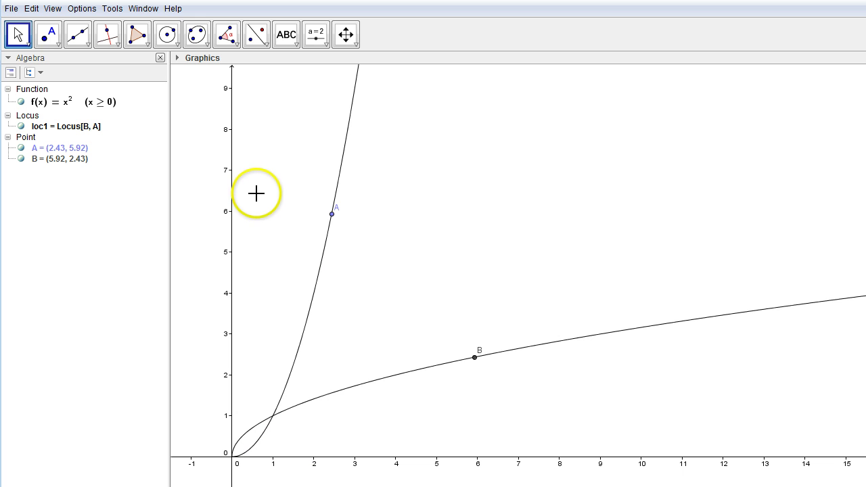
Colour the graph of f red and the locus green through their object properties.
right_click(79, 100)
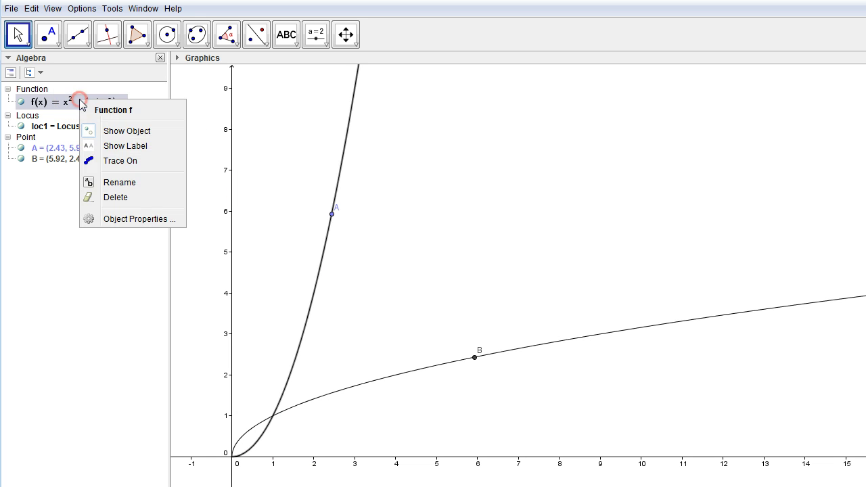
click(136, 220)
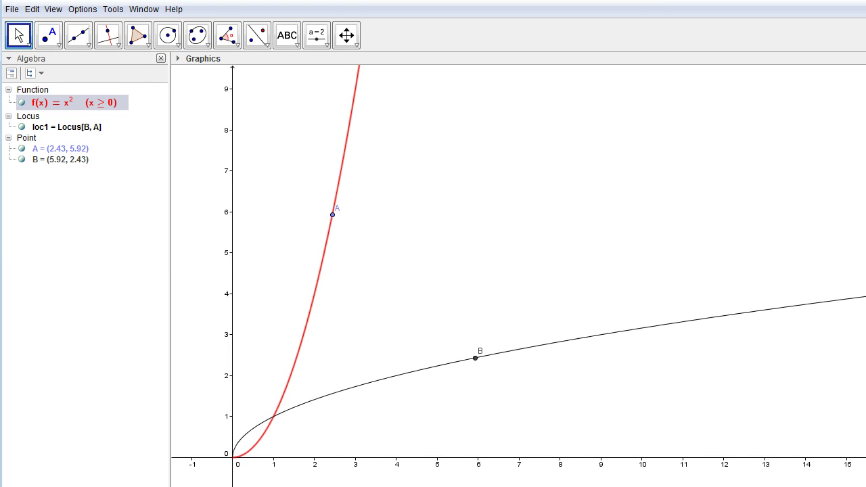
click(95, 127)
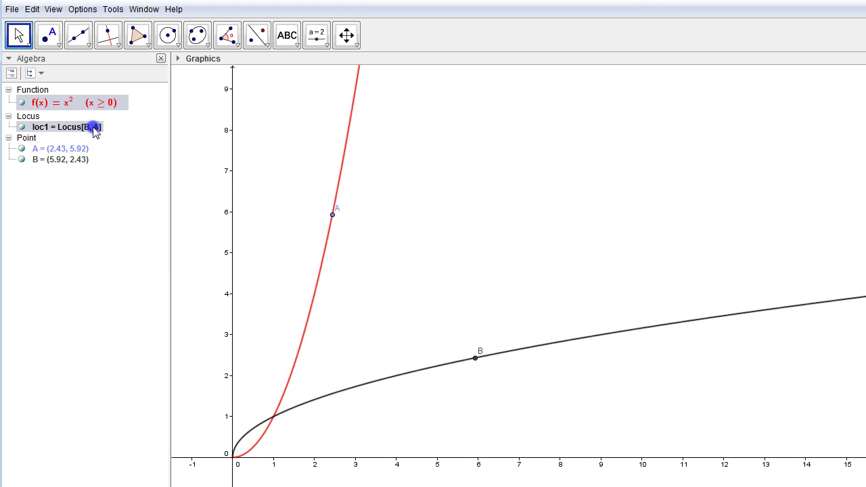
right_click(94, 126)
click(130, 249)
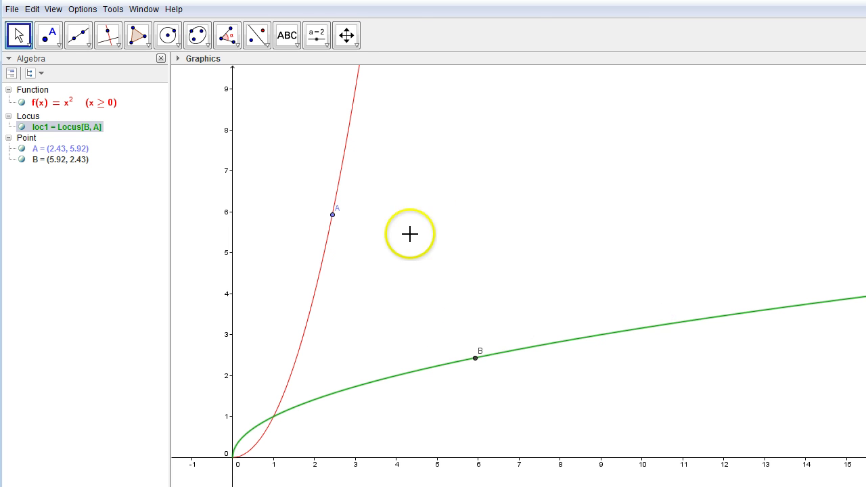
Hide the locus and point B in the graphics view.
click(335, 216)
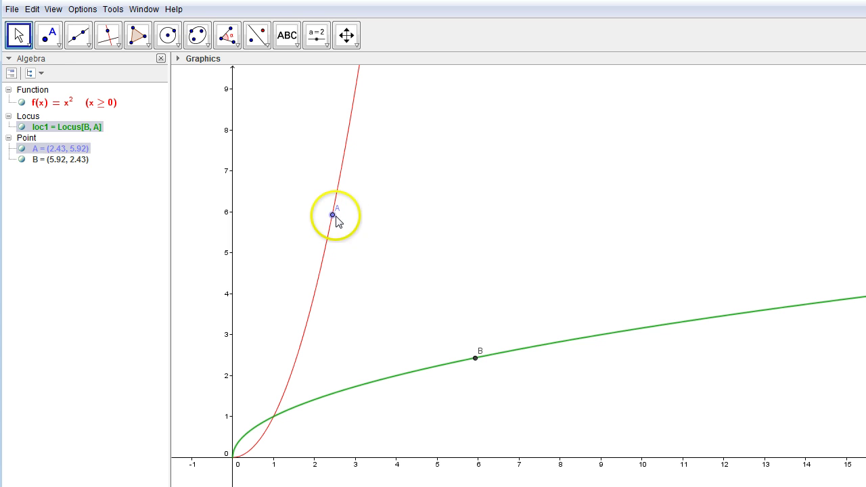
click(219, 184)
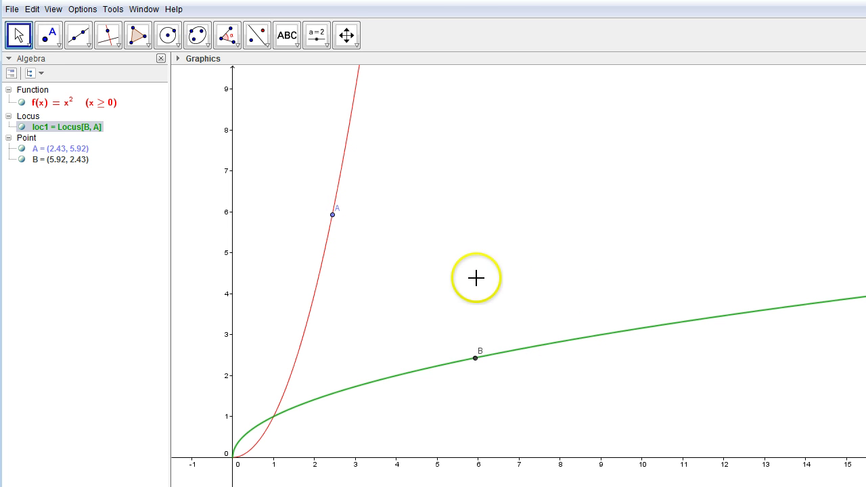
click(21, 148)
click(22, 127)
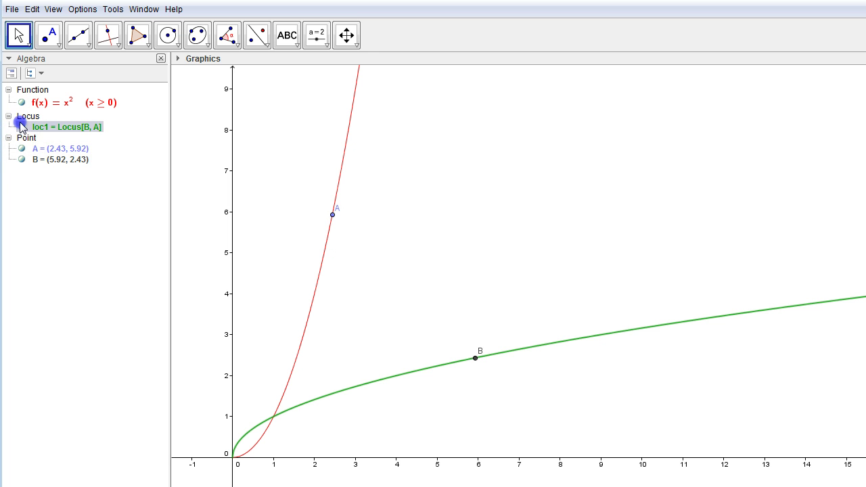
click(21, 159)
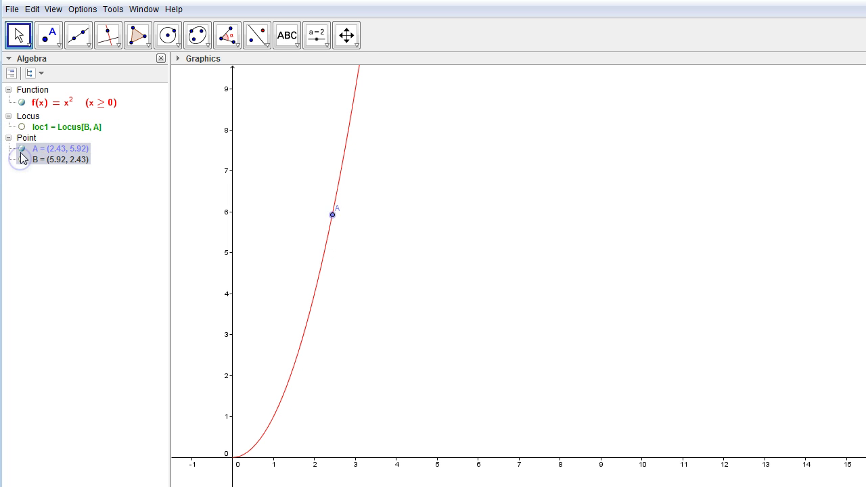
Hide point A and add the line y = x to the graph.
click(21, 149)
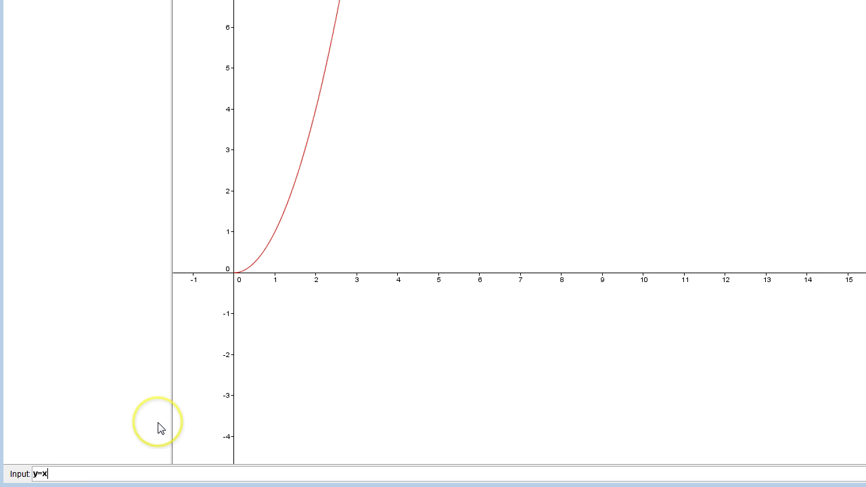
key(Return)
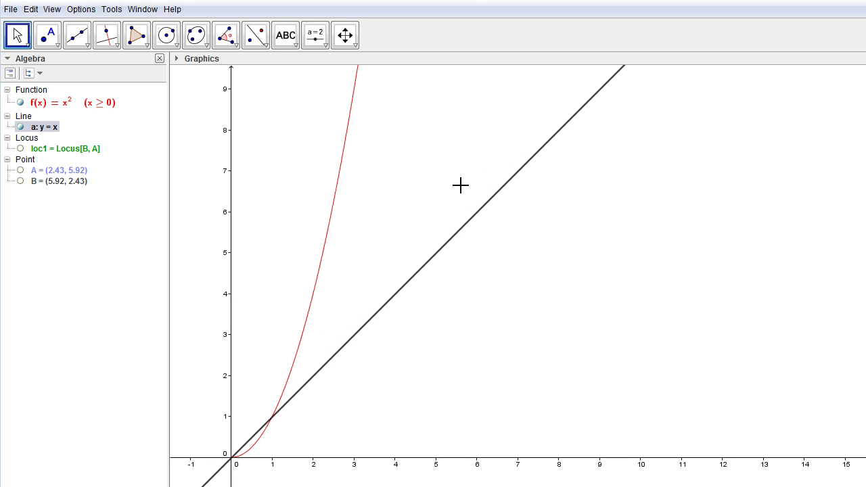
click(454, 270)
click(480, 244)
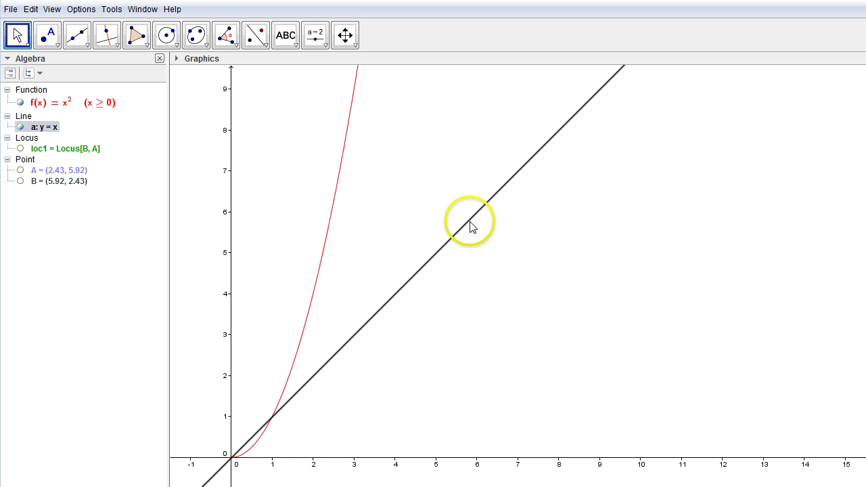
Format the line y = x with a long-dashed line style and a line thickness of 1.
right_click(44, 128)
click(98, 284)
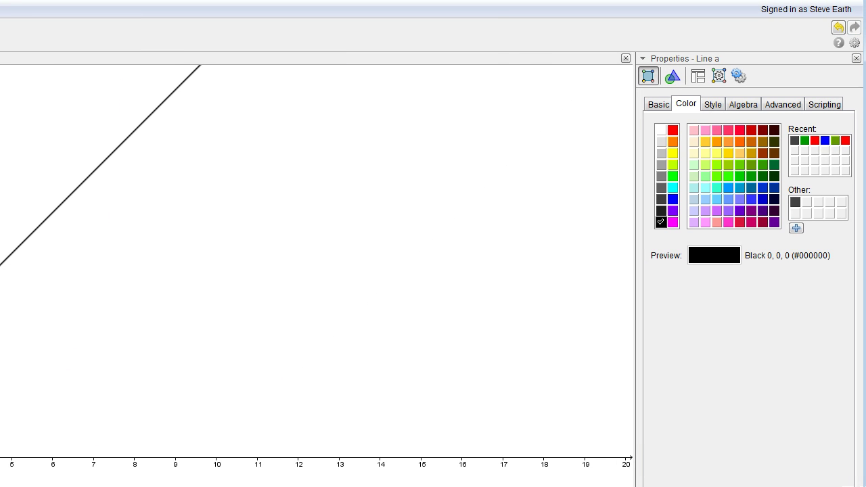
click(713, 104)
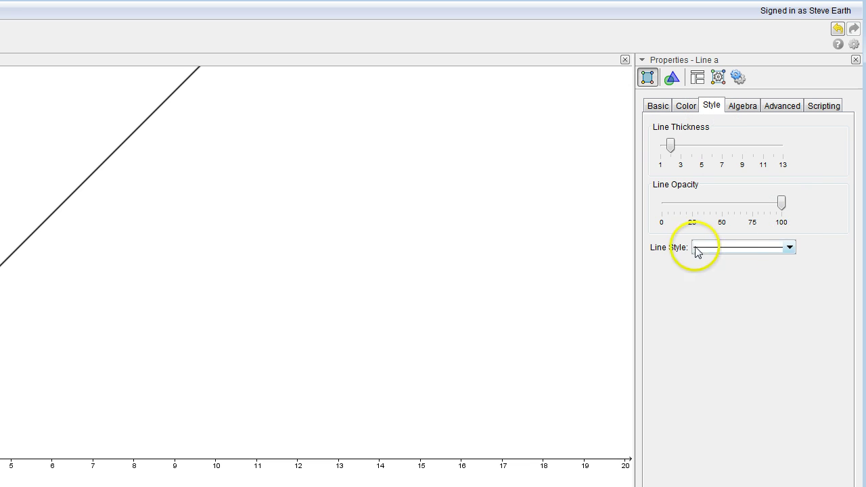
click(792, 249)
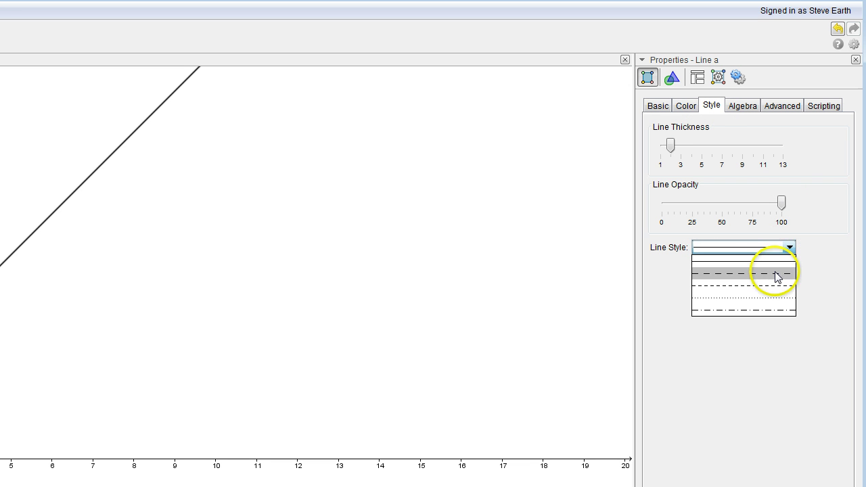
click(776, 273)
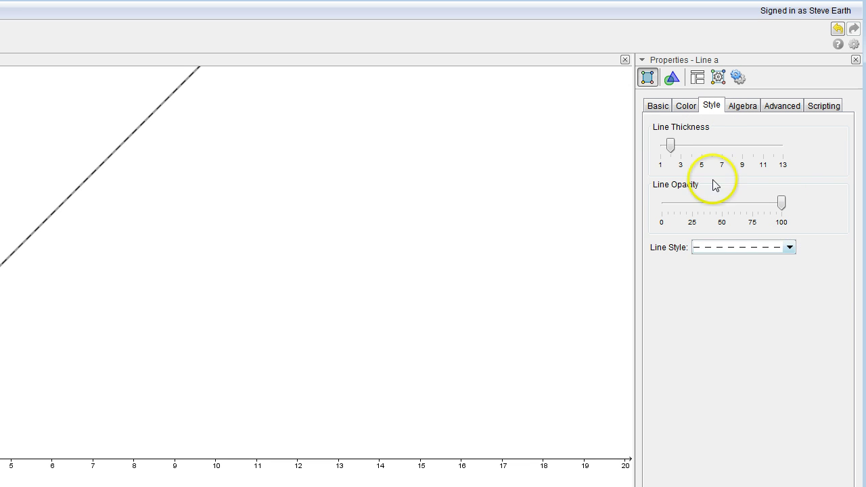
click(671, 144)
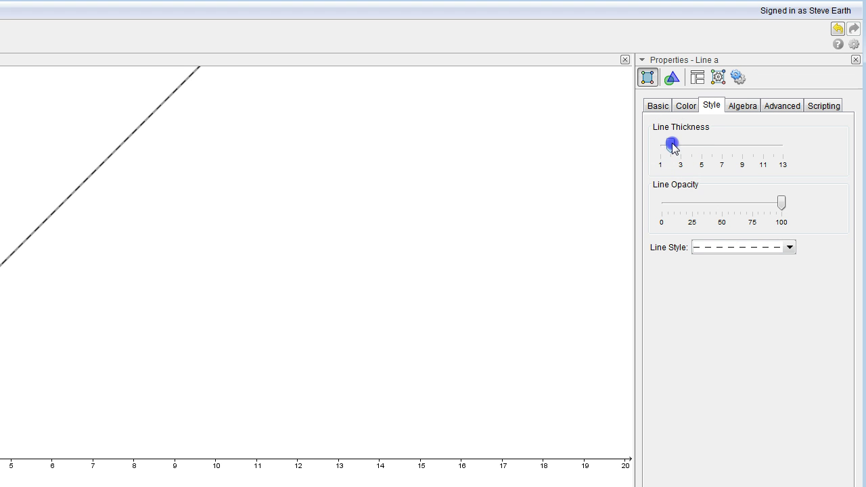
drag(672, 145, 667, 145)
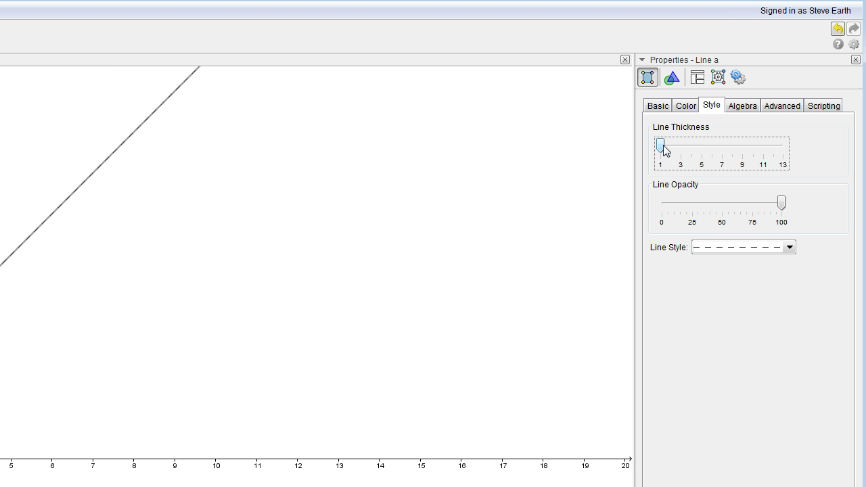
click(856, 59)
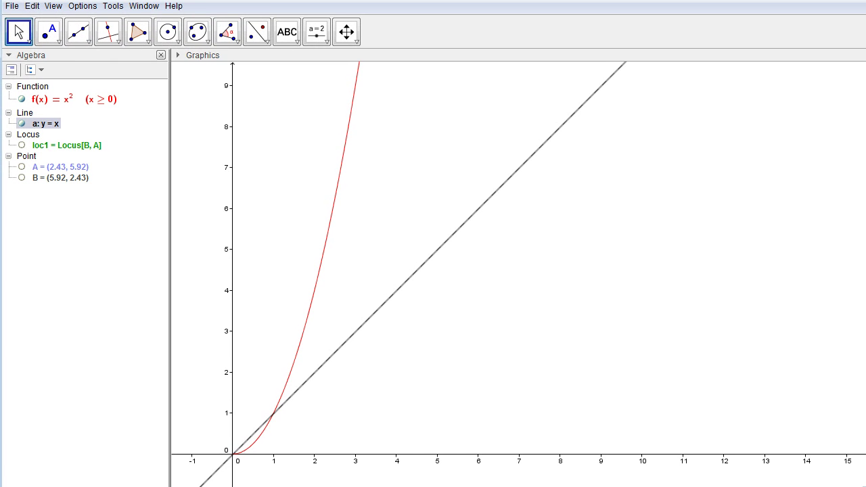
click(421, 141)
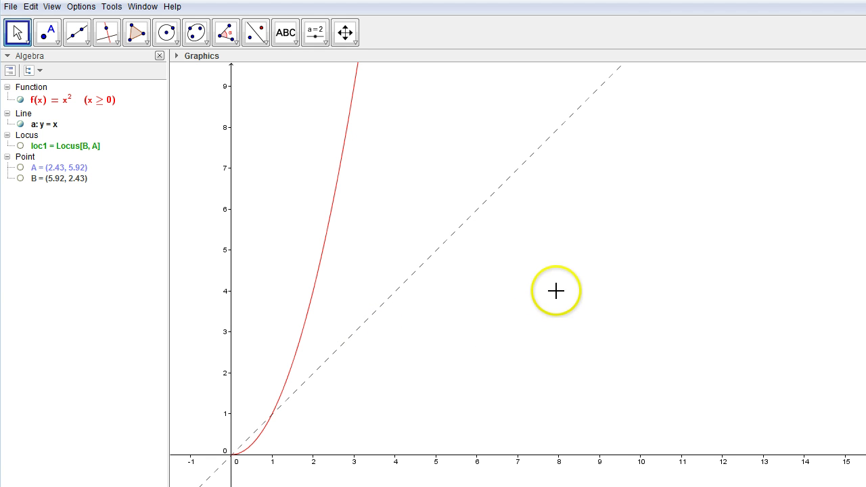
Rename the line y = x as mirror.
click(46, 126)
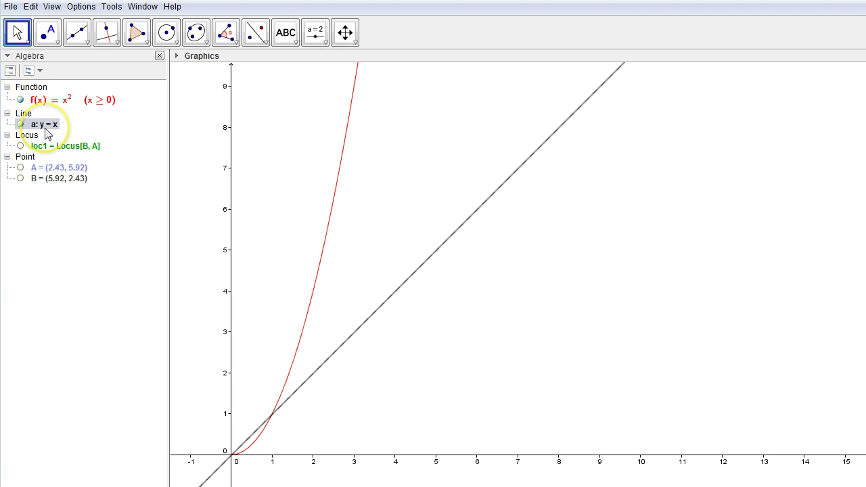
click(49, 129)
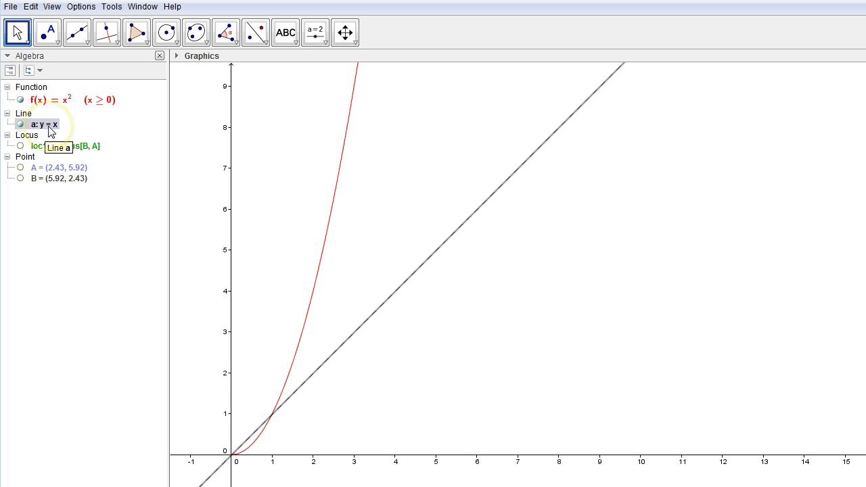
right_click(49, 129)
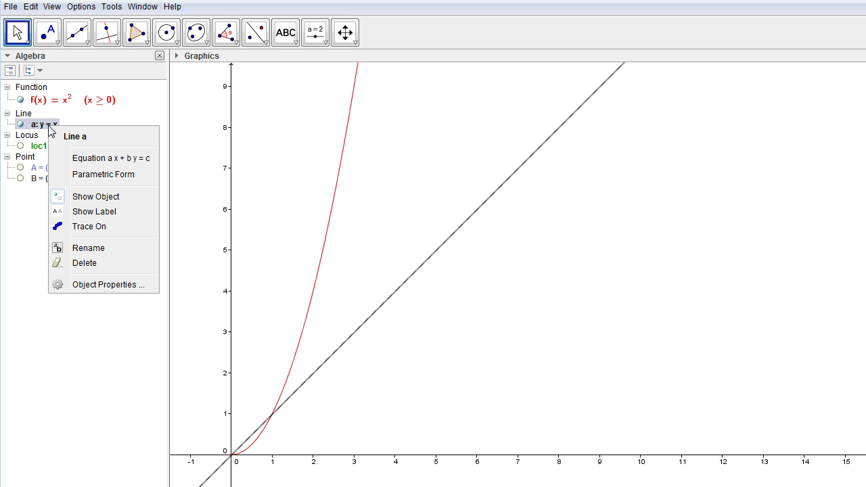
click(103, 249)
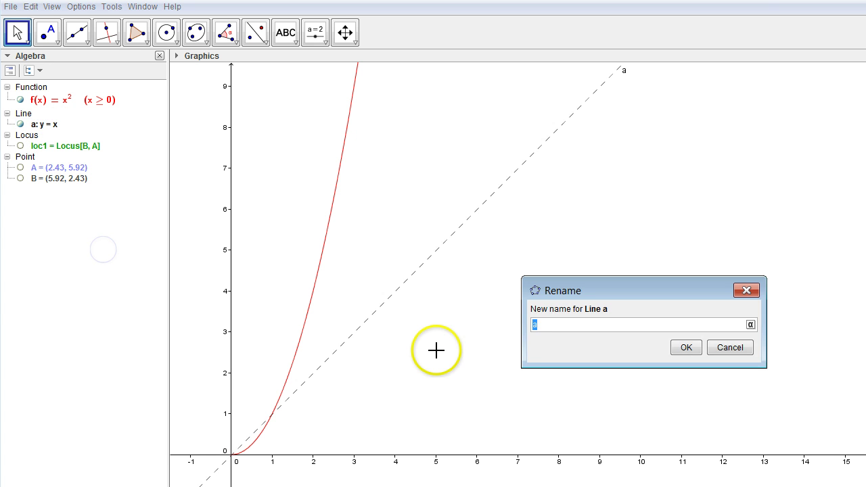
key(Return)
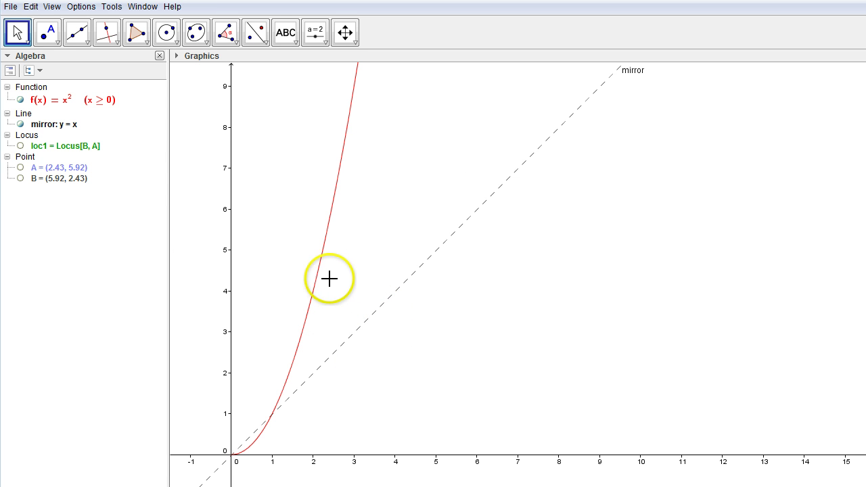
Show points A and B in the graphics view.
click(19, 170)
click(21, 169)
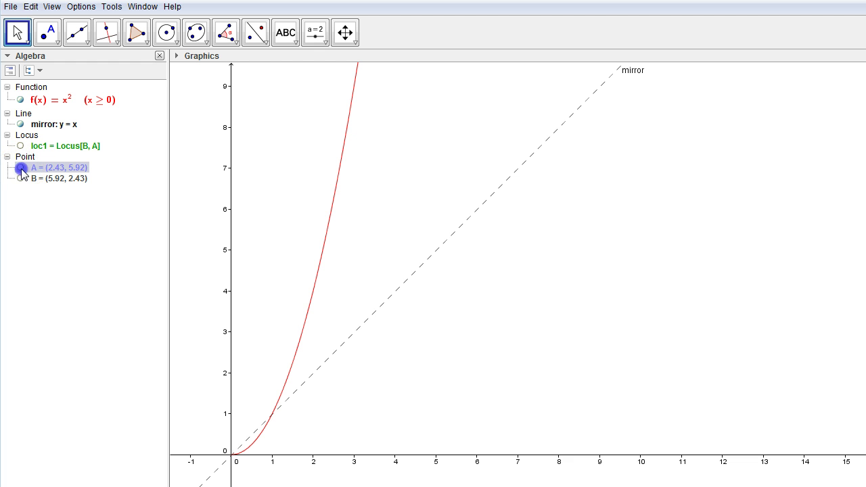
click(20, 179)
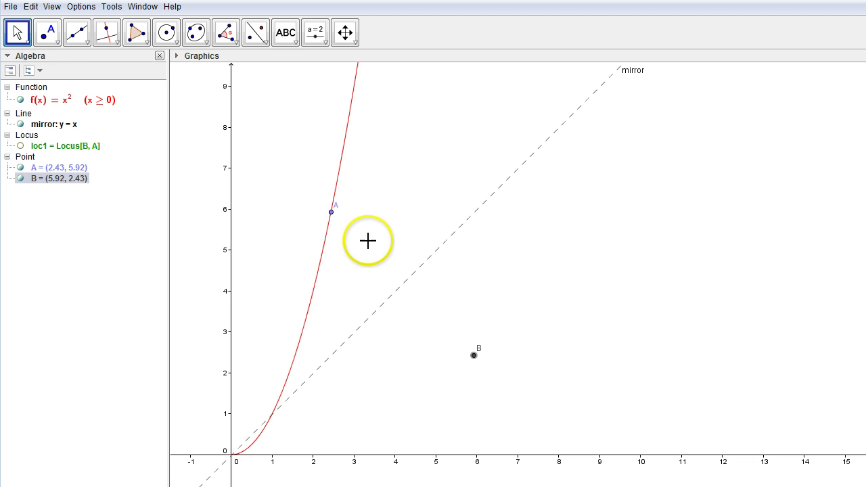
Move point A along the parabola to compare point B across the mirror line, ending at about (2.33, 5.45), and hide both points.
click(332, 212)
drag(333, 219, 332, 256)
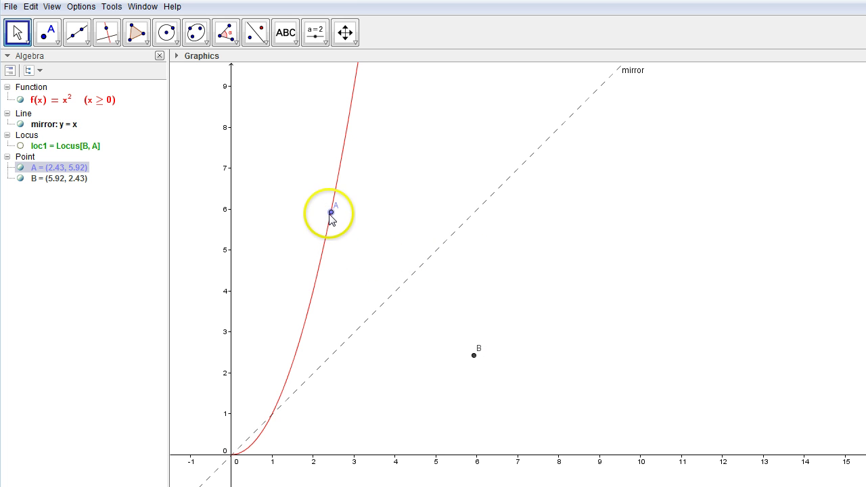
drag(331, 212, 319, 352)
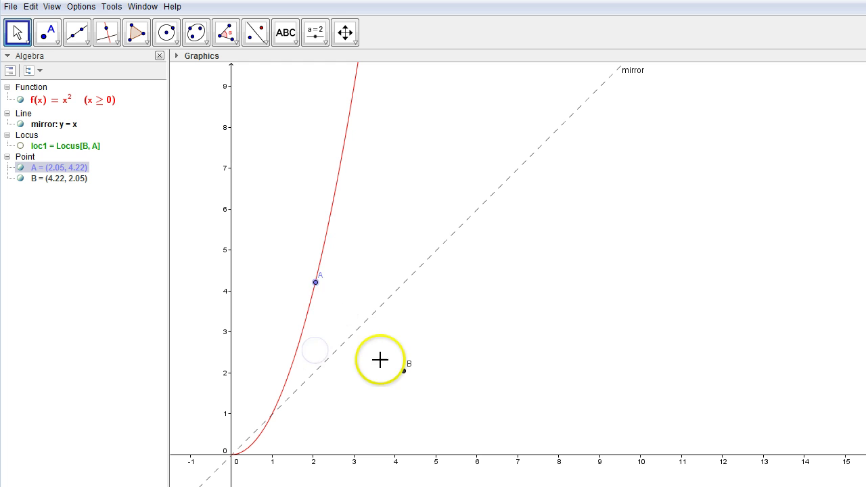
click(328, 266)
drag(329, 268, 285, 372)
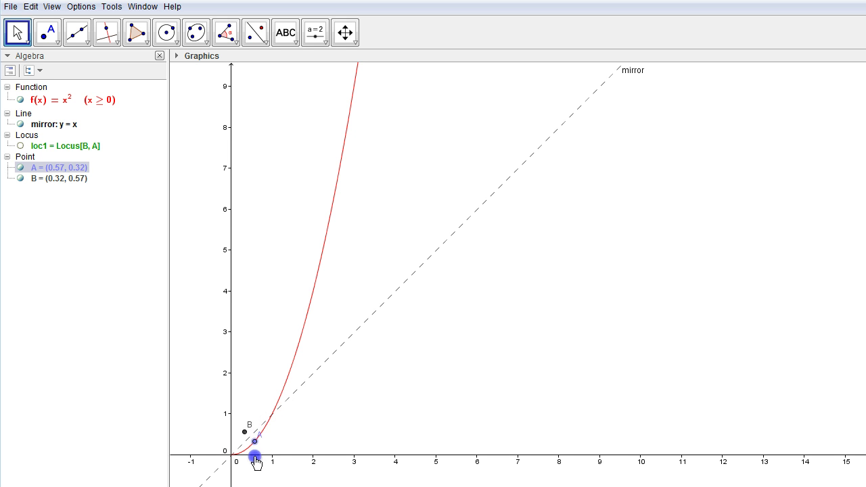
drag(254, 452, 327, 363)
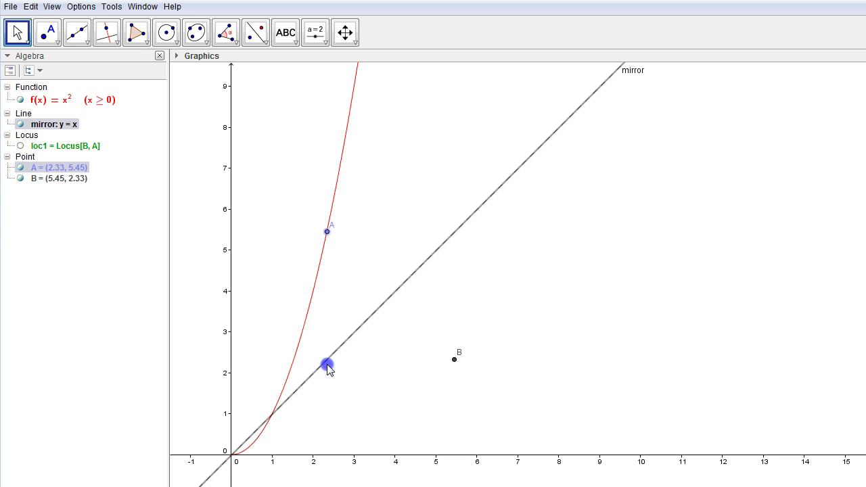
click(20, 167)
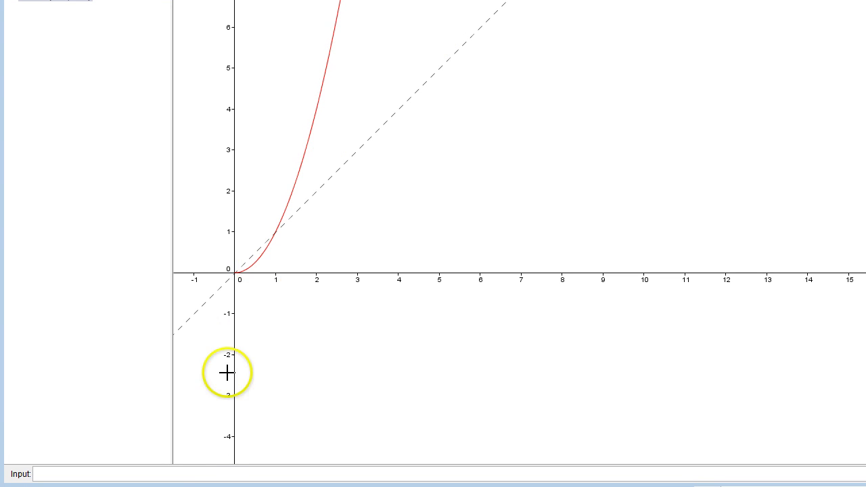
Reflect f about the mirror line with the Reflect command and colour the reflected curve blue.
click(216, 472)
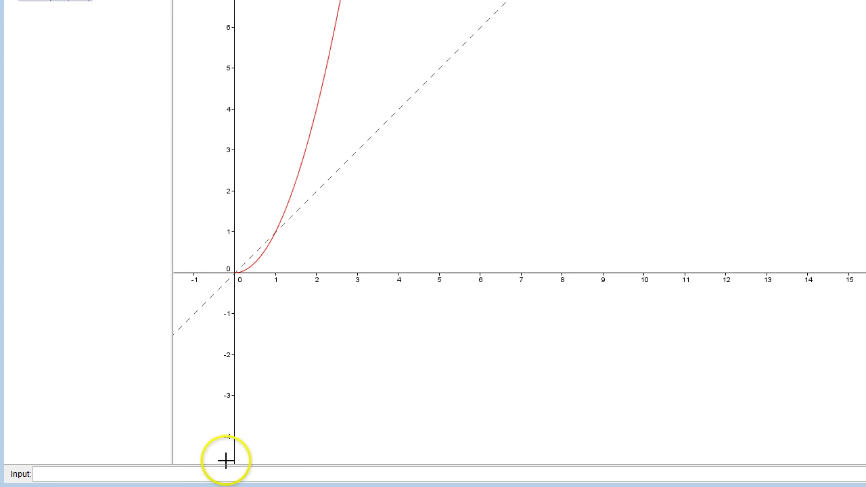
text(ref)
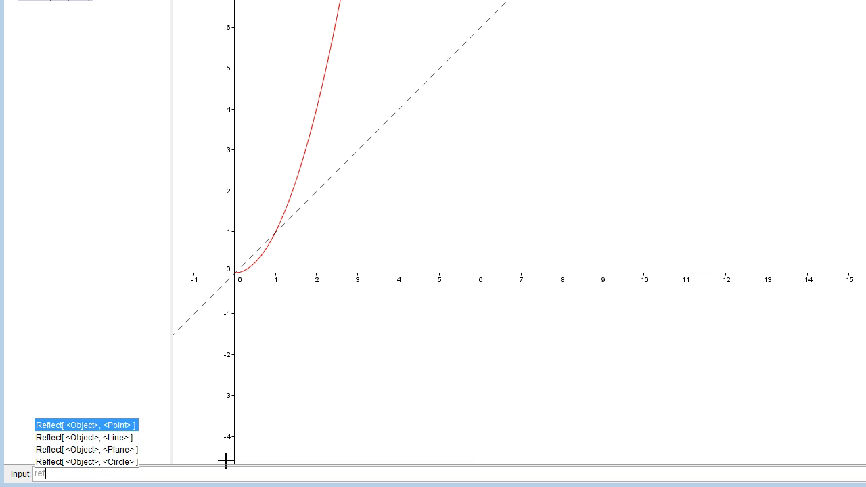
text(lect()
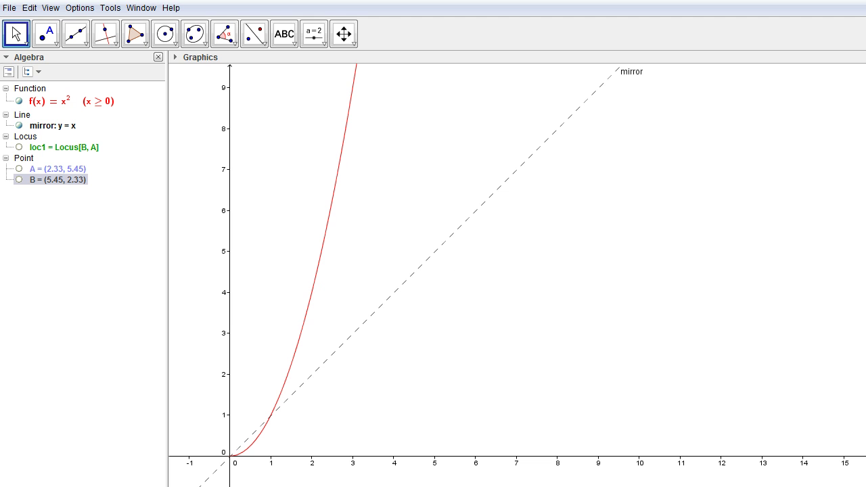
key(Return)
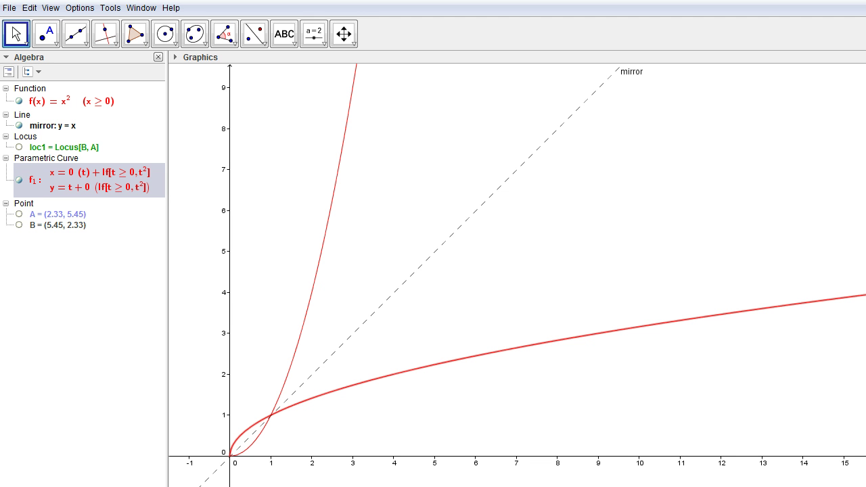
right_click(80, 183)
click(120, 305)
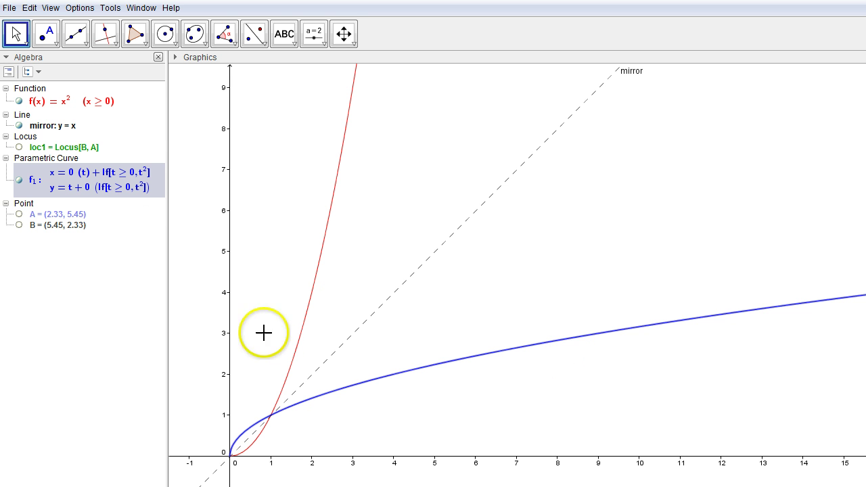
Alternate the visibility of the reflected curve and the locus to compare them, leaving only the reflected curve shown.
click(19, 180)
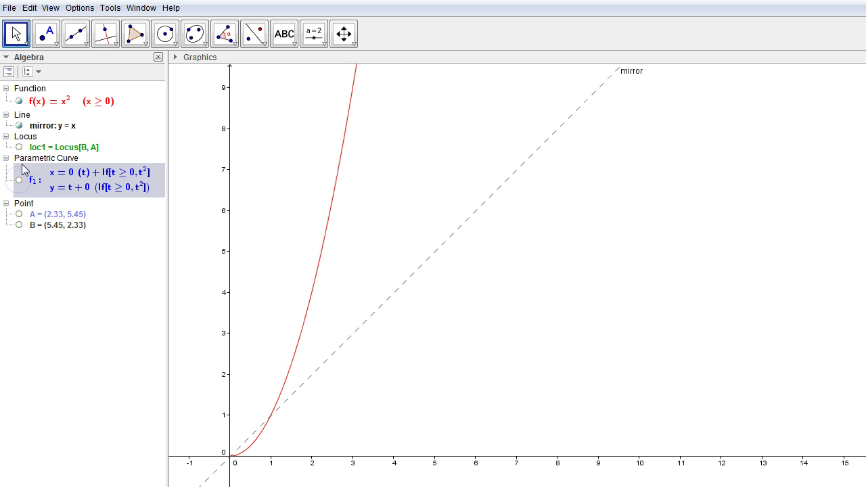
click(19, 147)
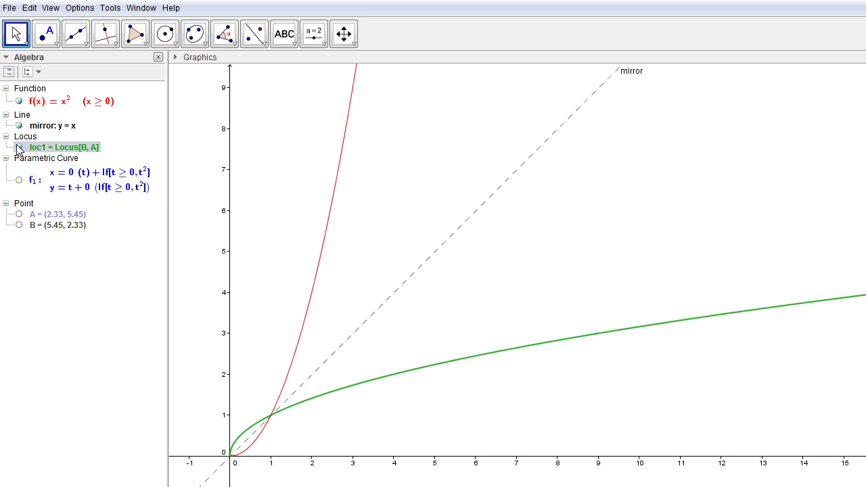
click(18, 181)
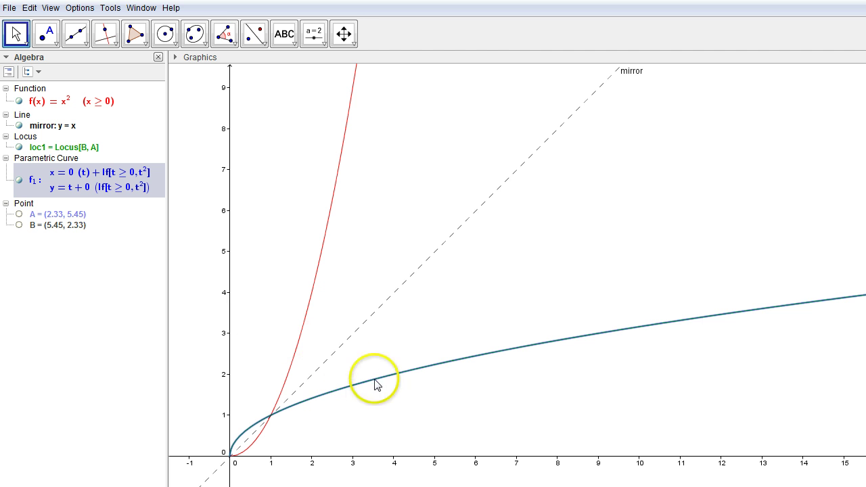
click(19, 148)
click(20, 147)
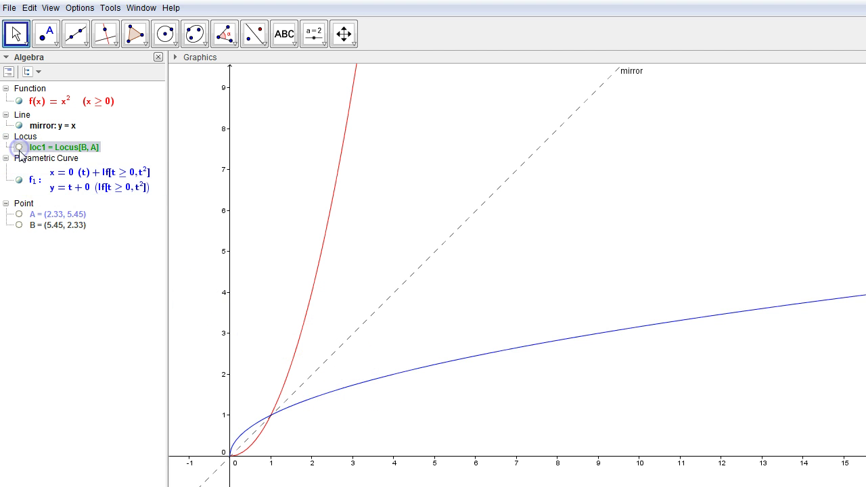